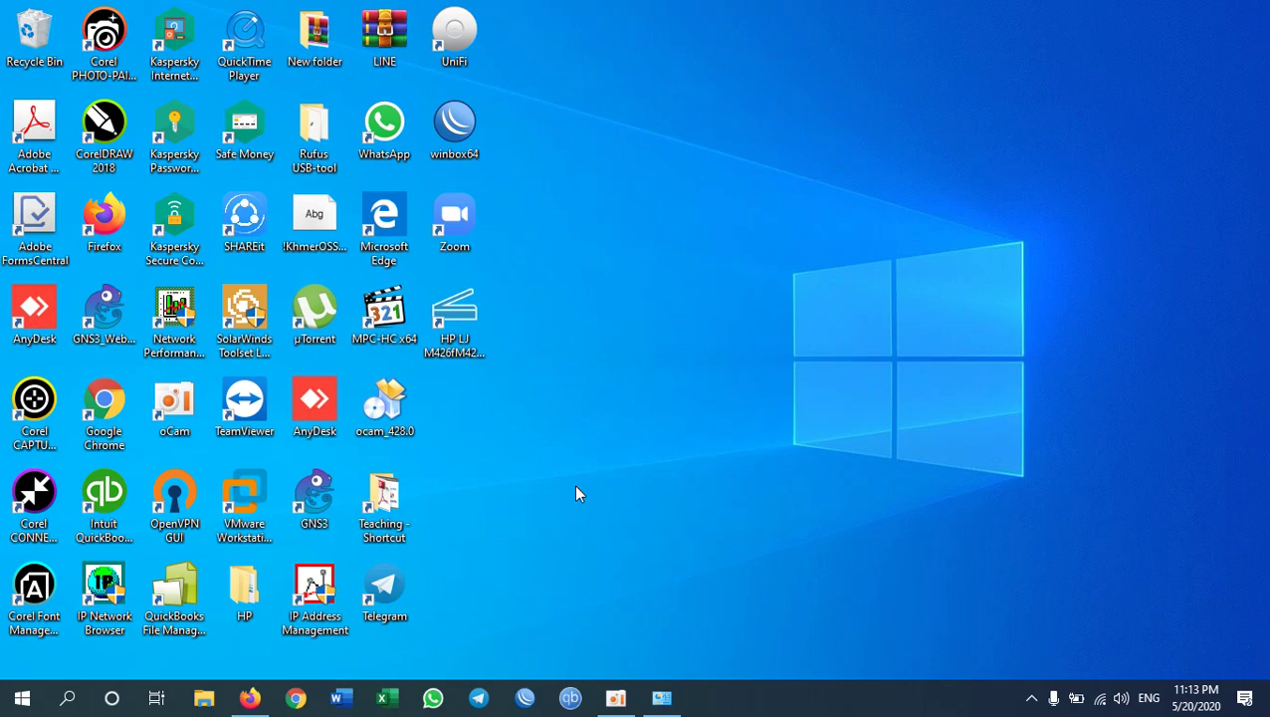
Step: Switch to Firefox and open the Assignment 1 Testing.pdf attachment of Assignment1 from the Testing Class classwork
click(250, 700)
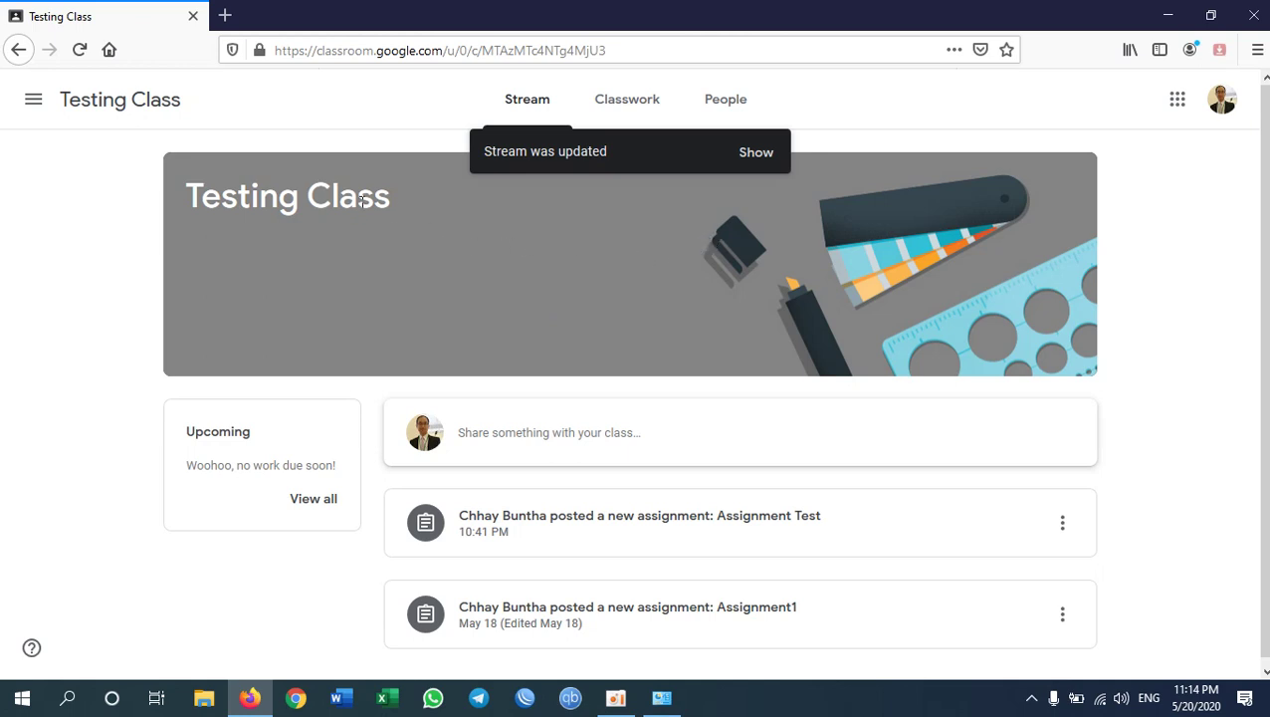
click(633, 104)
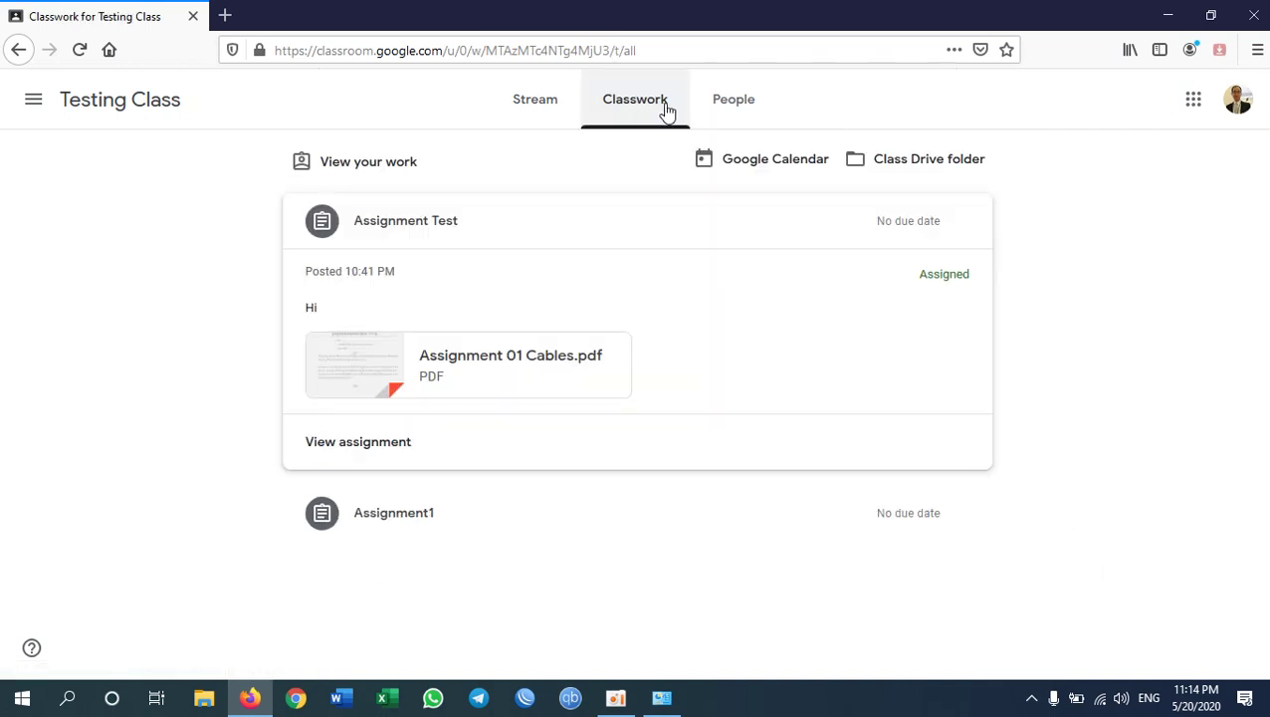
click(448, 218)
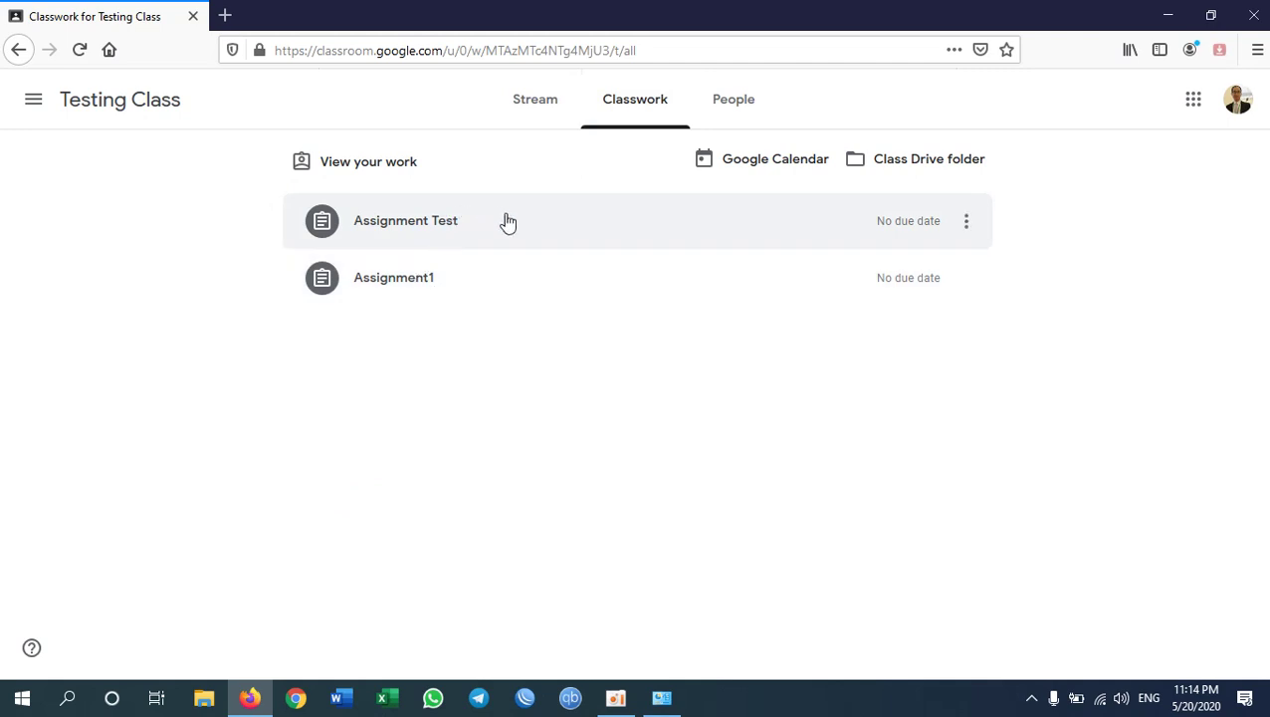
click(79, 49)
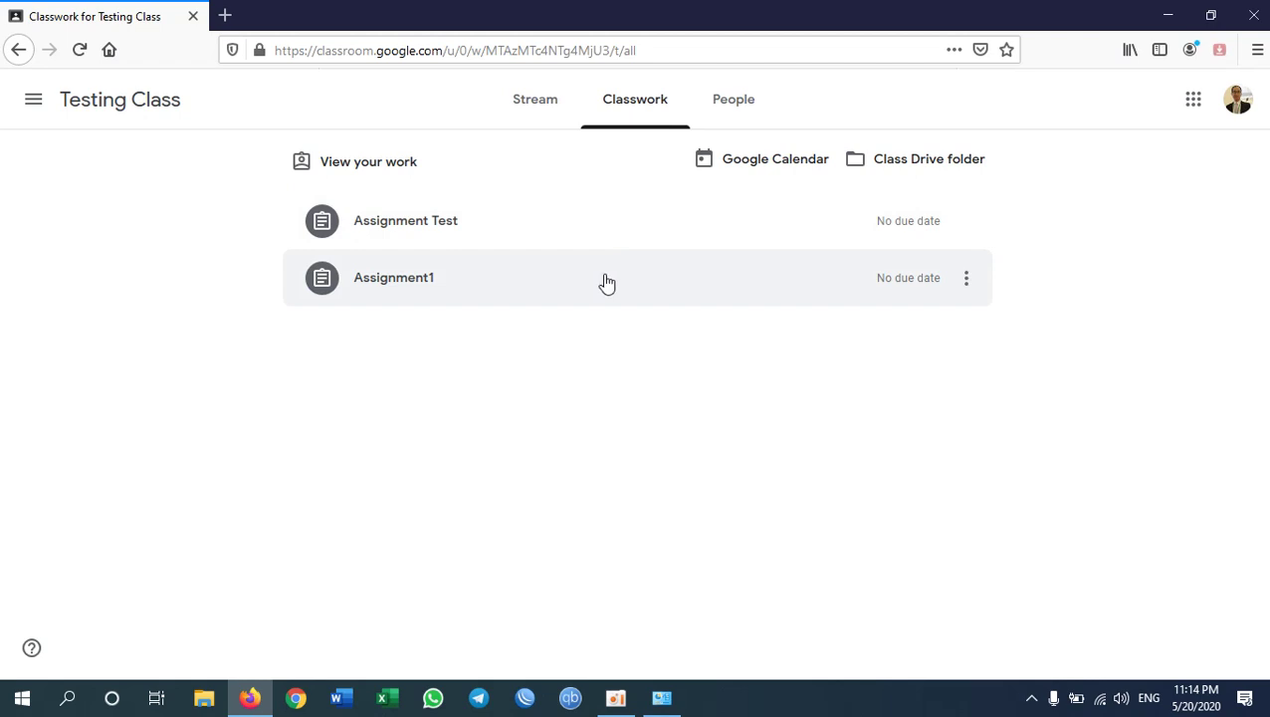
click(438, 289)
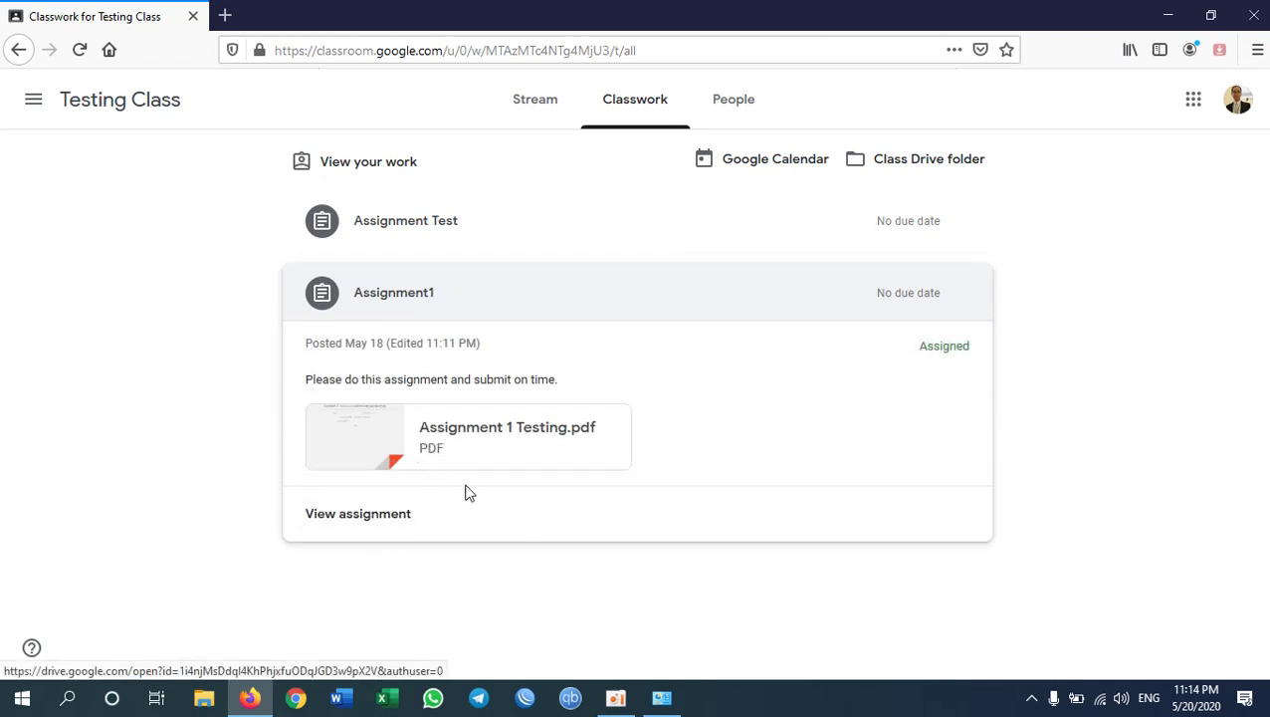
click(548, 431)
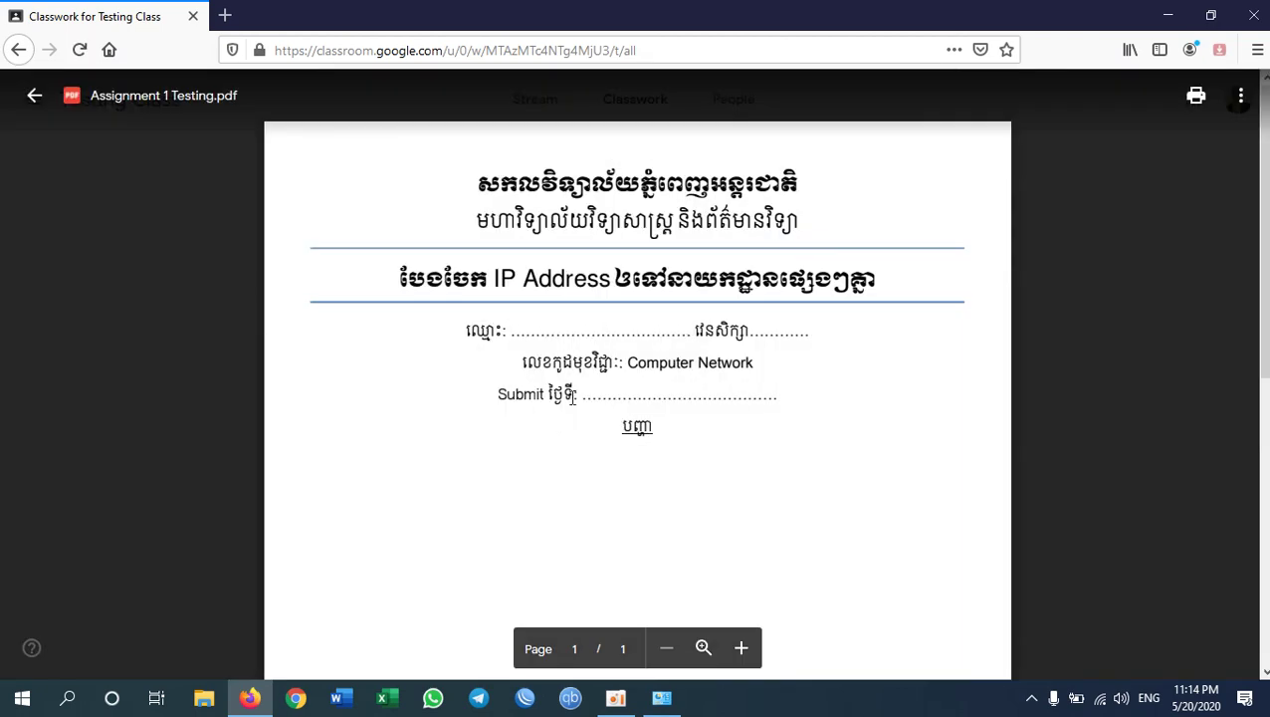
Step: Print all pages of the assignment PDF using the Microsoft Print to PDF printer
click(1198, 98)
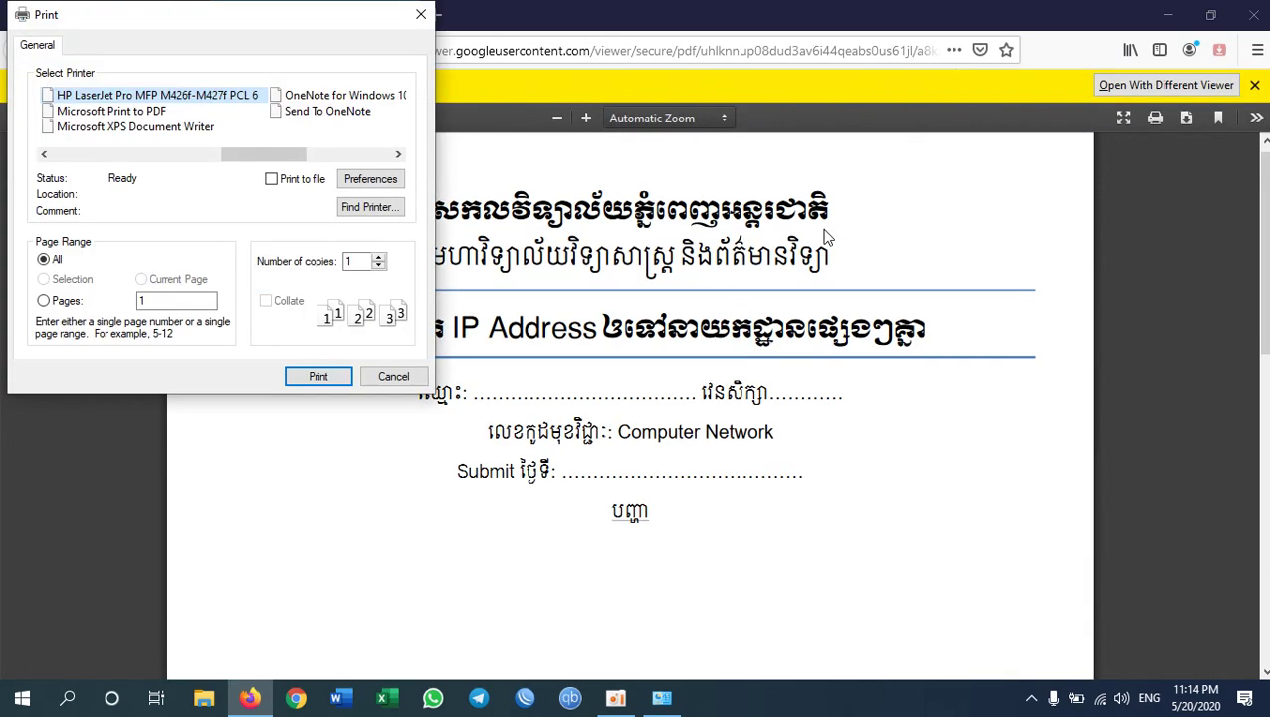
click(152, 113)
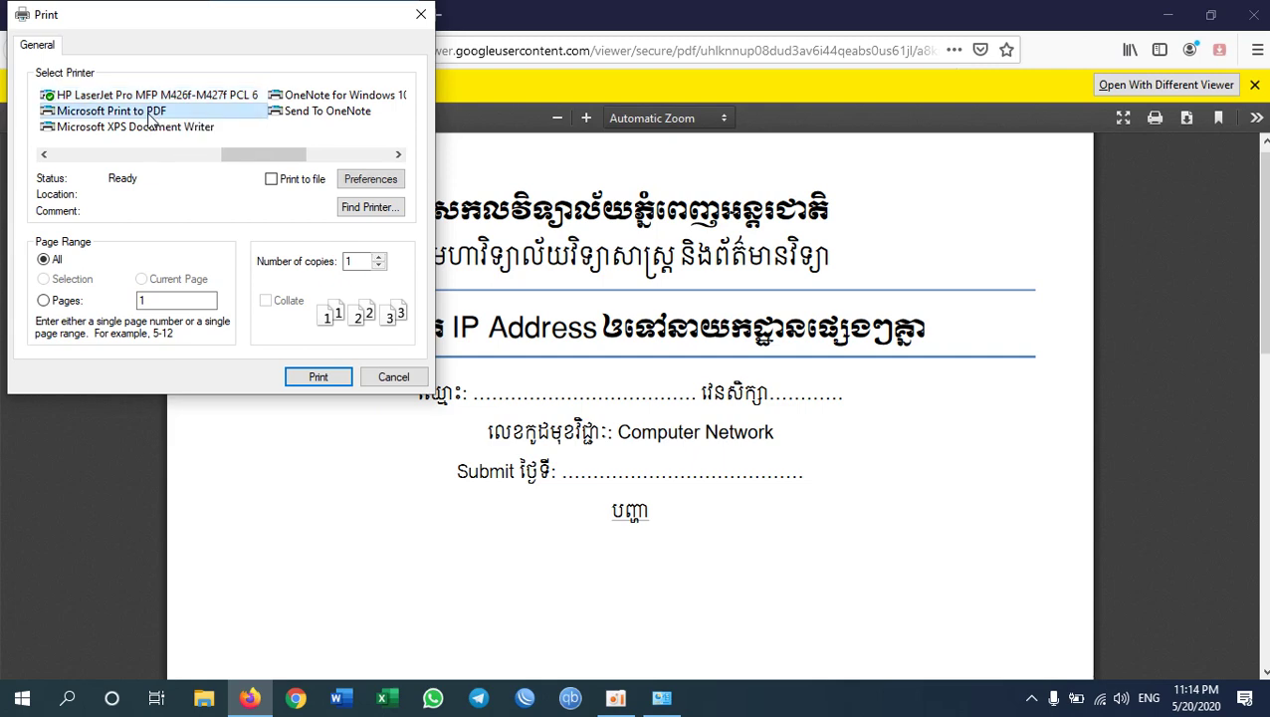
click(331, 379)
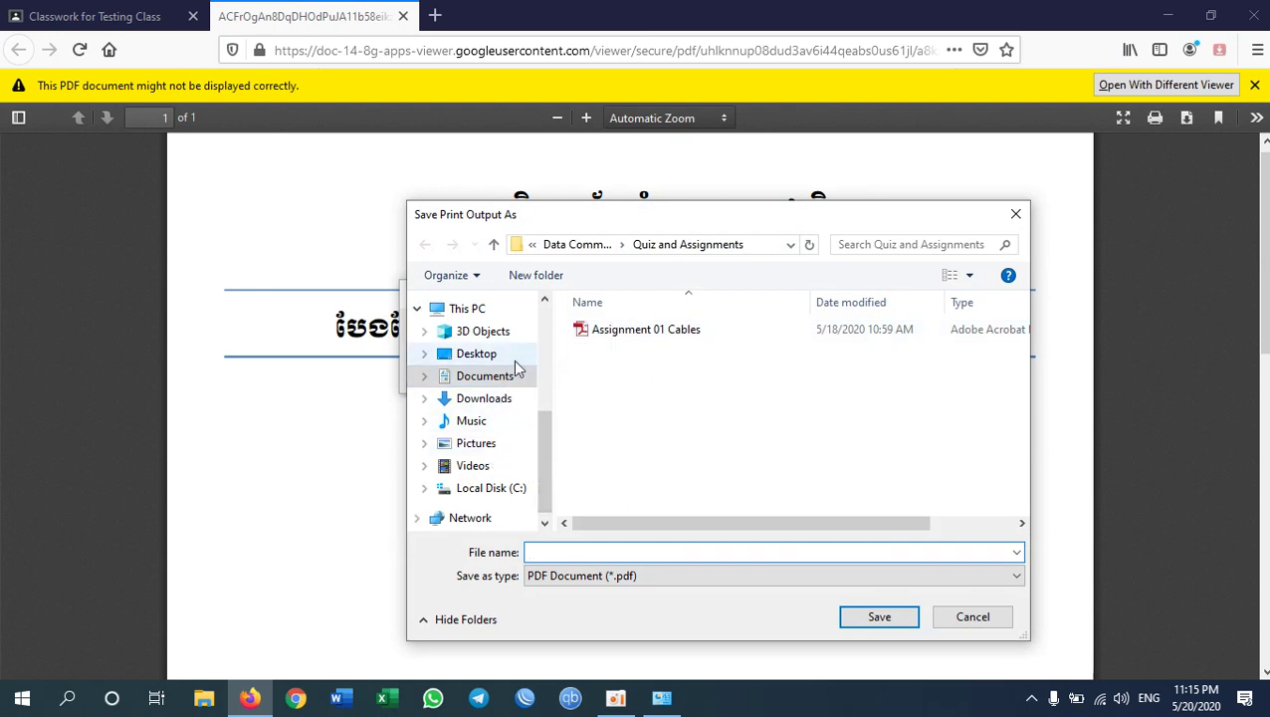
Step: Save the print output to the Desktop as a PDF document named Assignment1
click(474, 354)
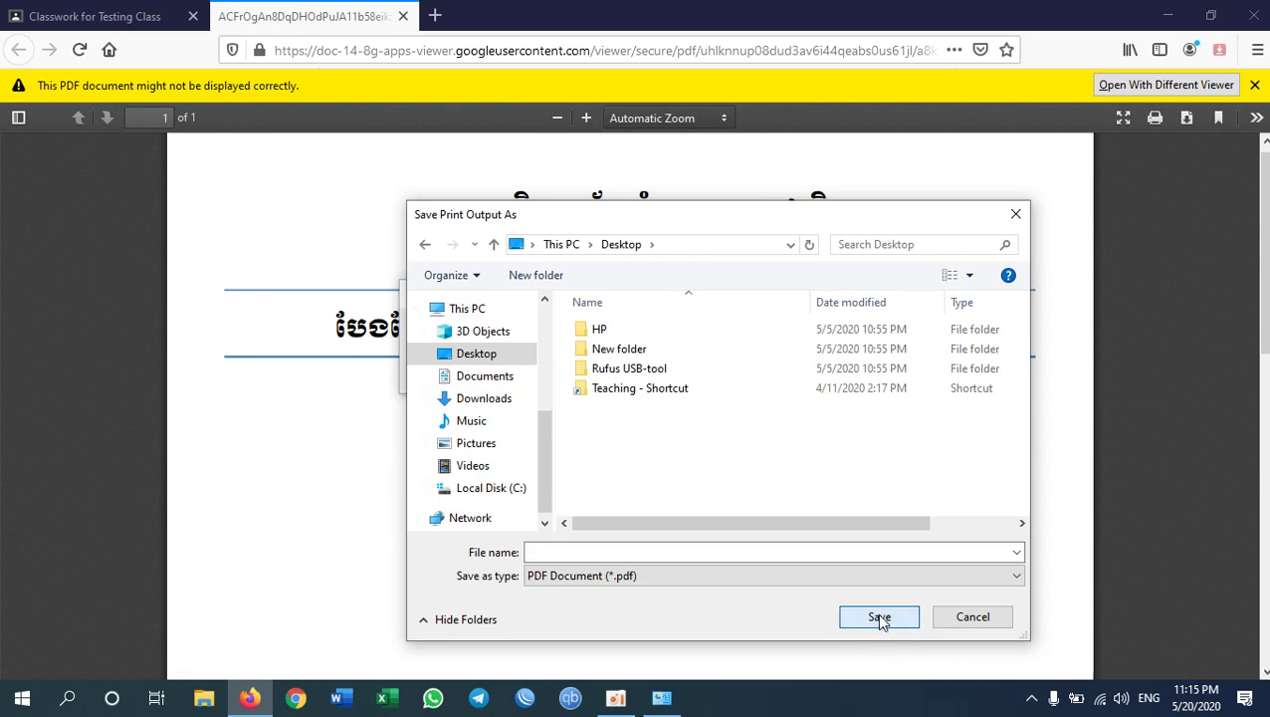
click(618, 577)
click(830, 581)
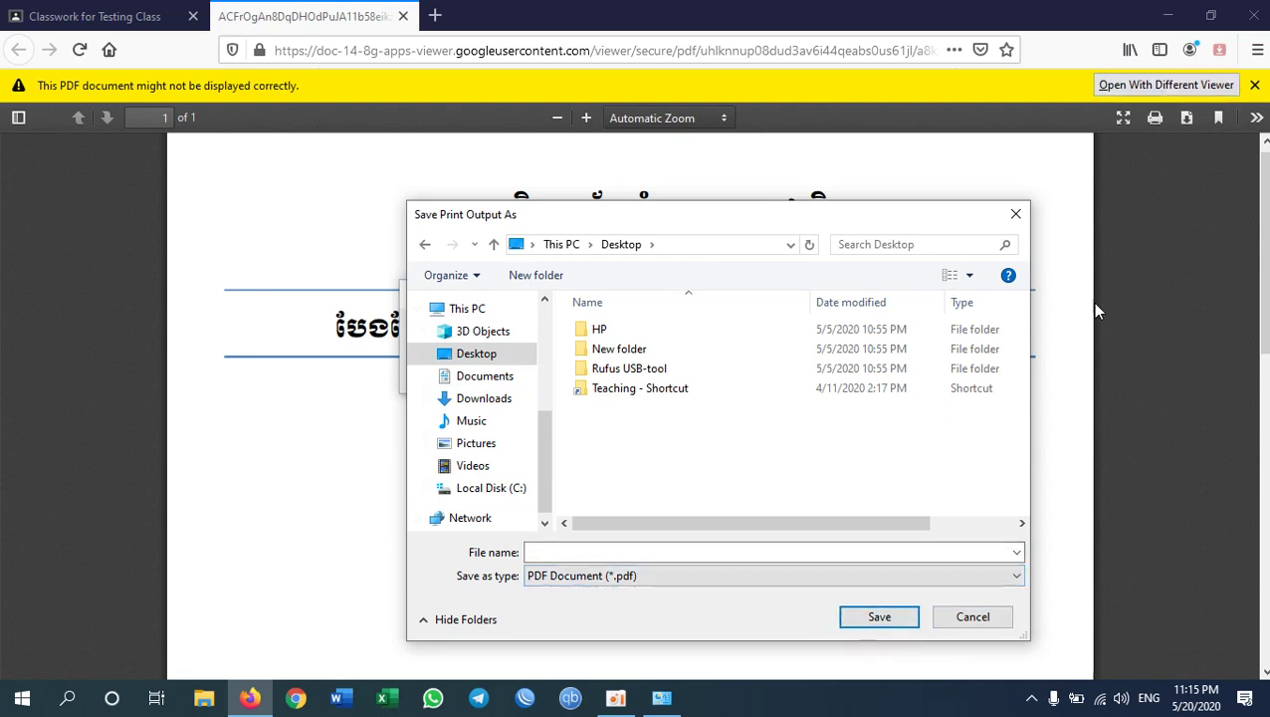
click(880, 618)
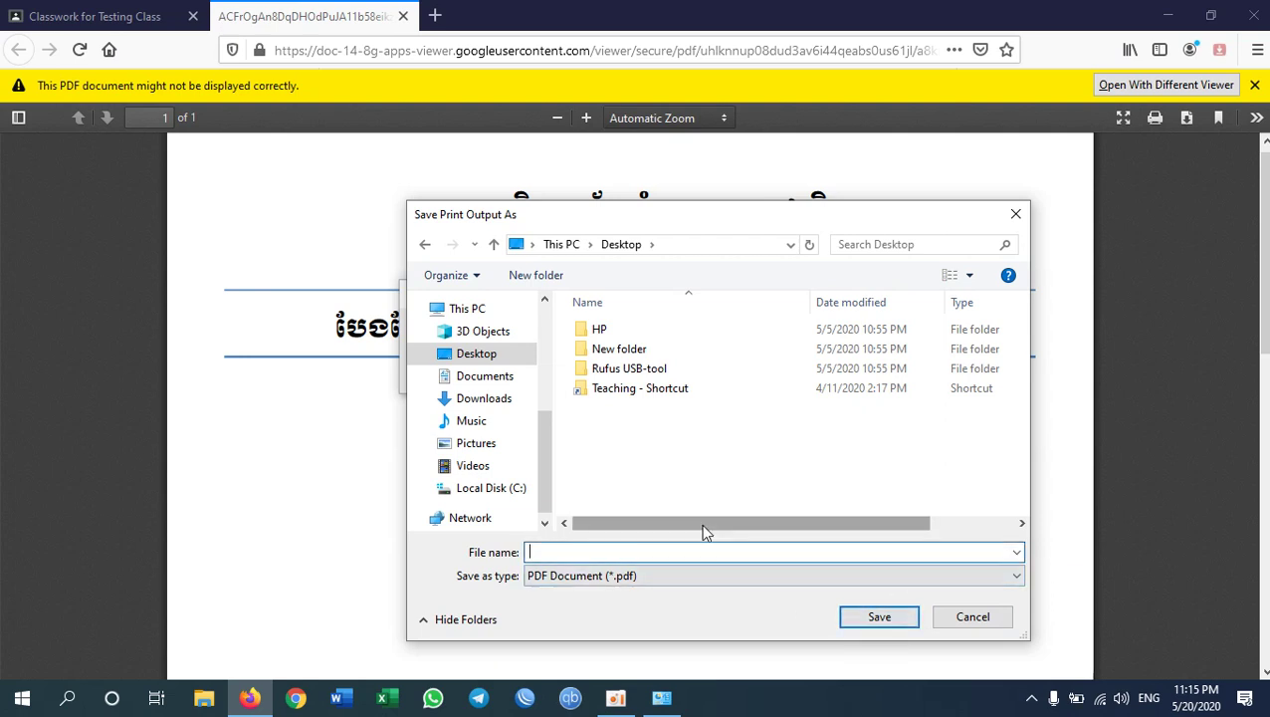
text(Assignment1)
key(Return)
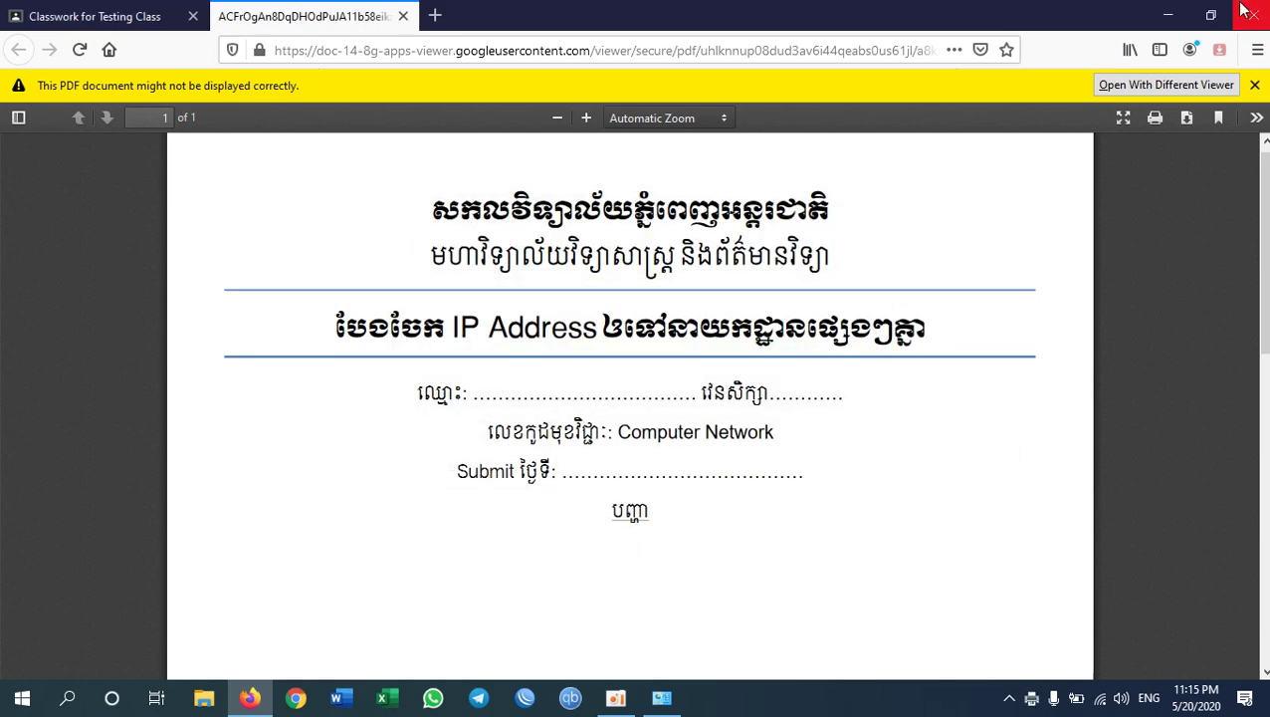
Step: Open the saved Assignment1 PDF from the desktop, look through its page content, and close it
click(1169, 18)
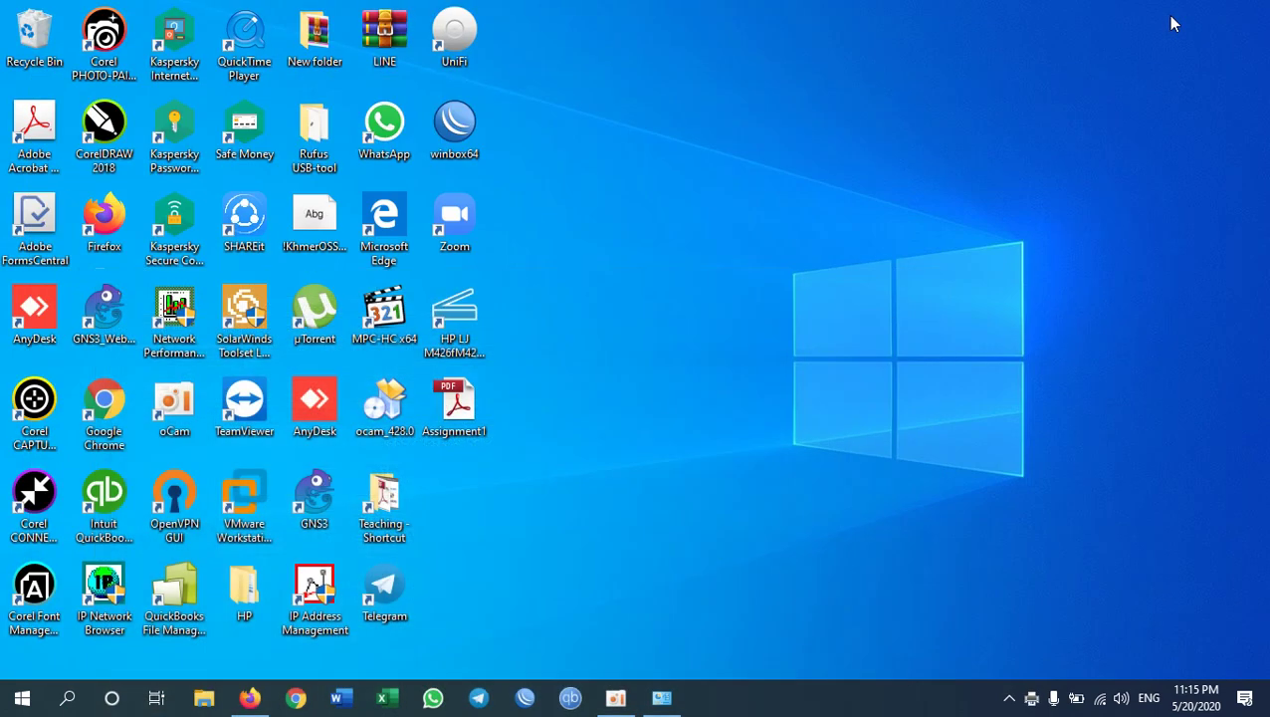
double_click(465, 392)
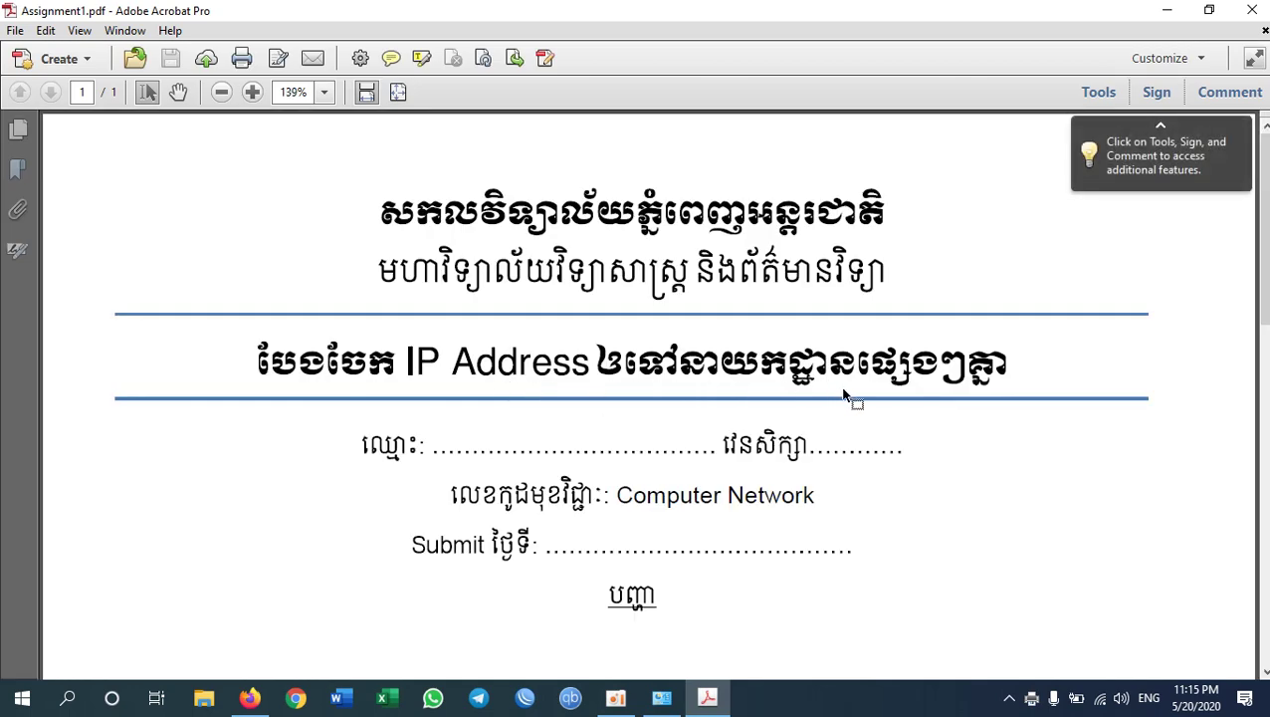
scroll(842, 396, down, 5)
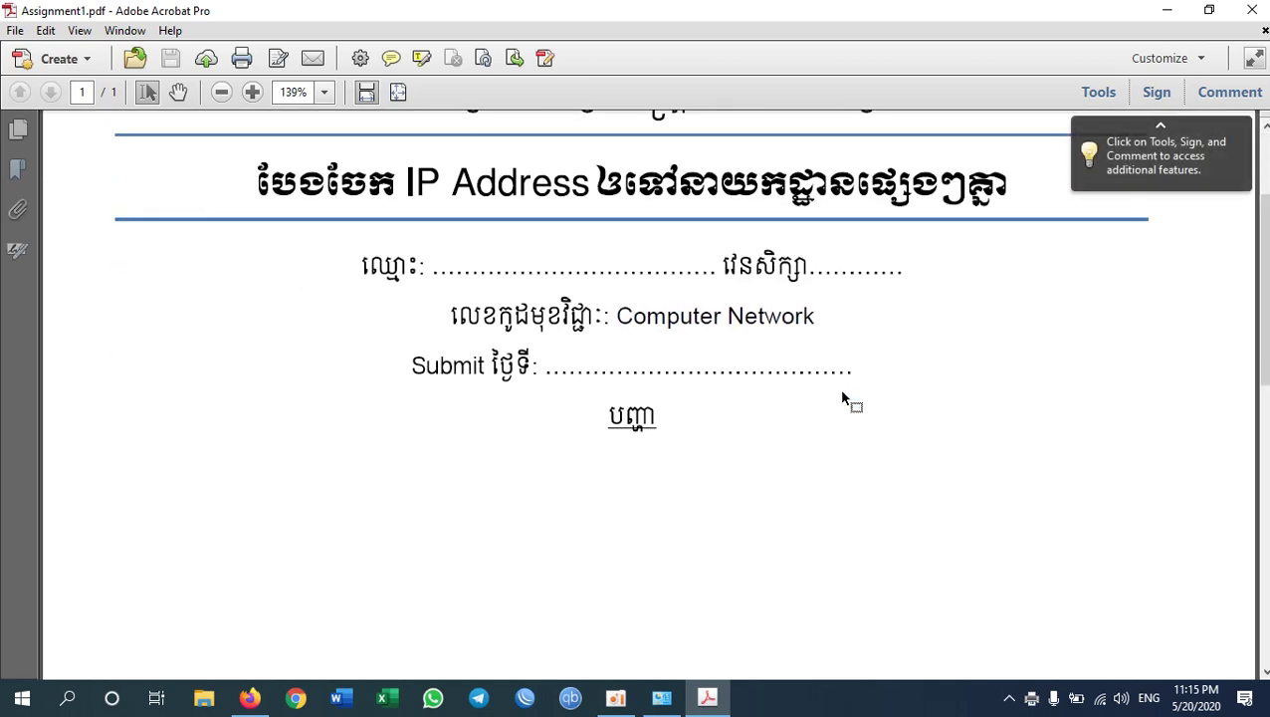
scroll(843, 395, up, 5)
scroll(618, 339, down, 12)
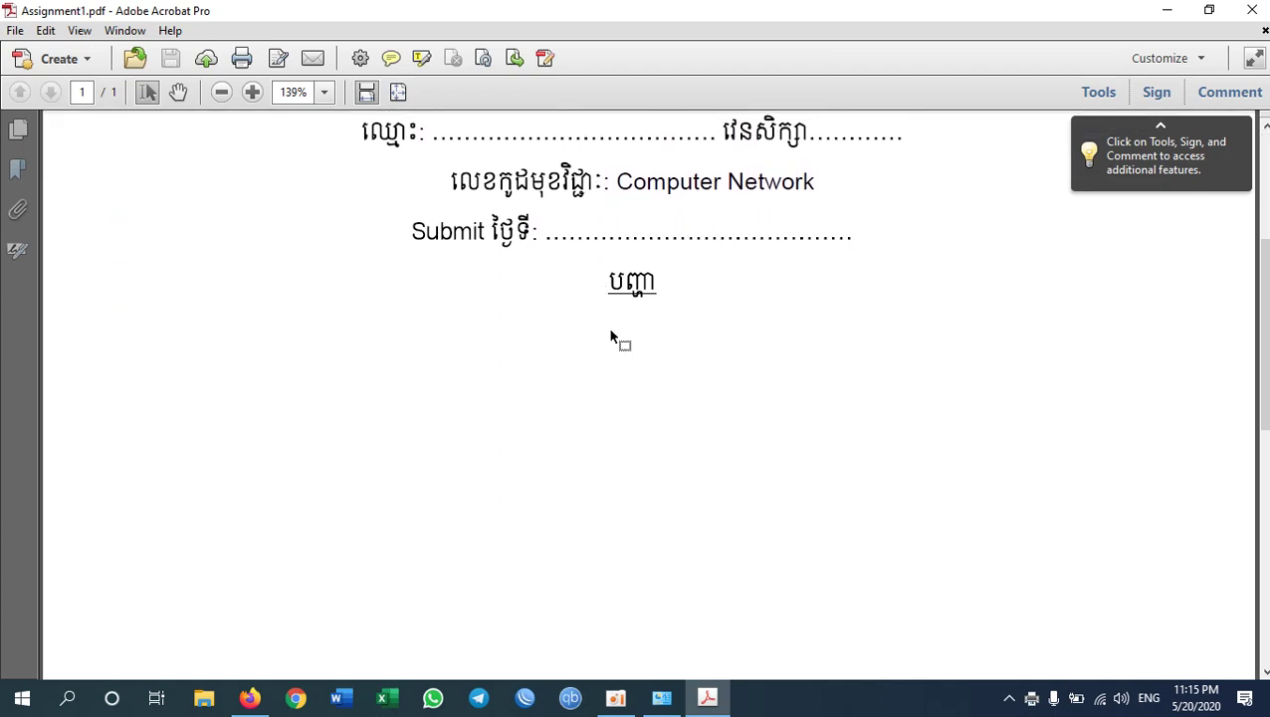
scroll(735, 448, up, 10)
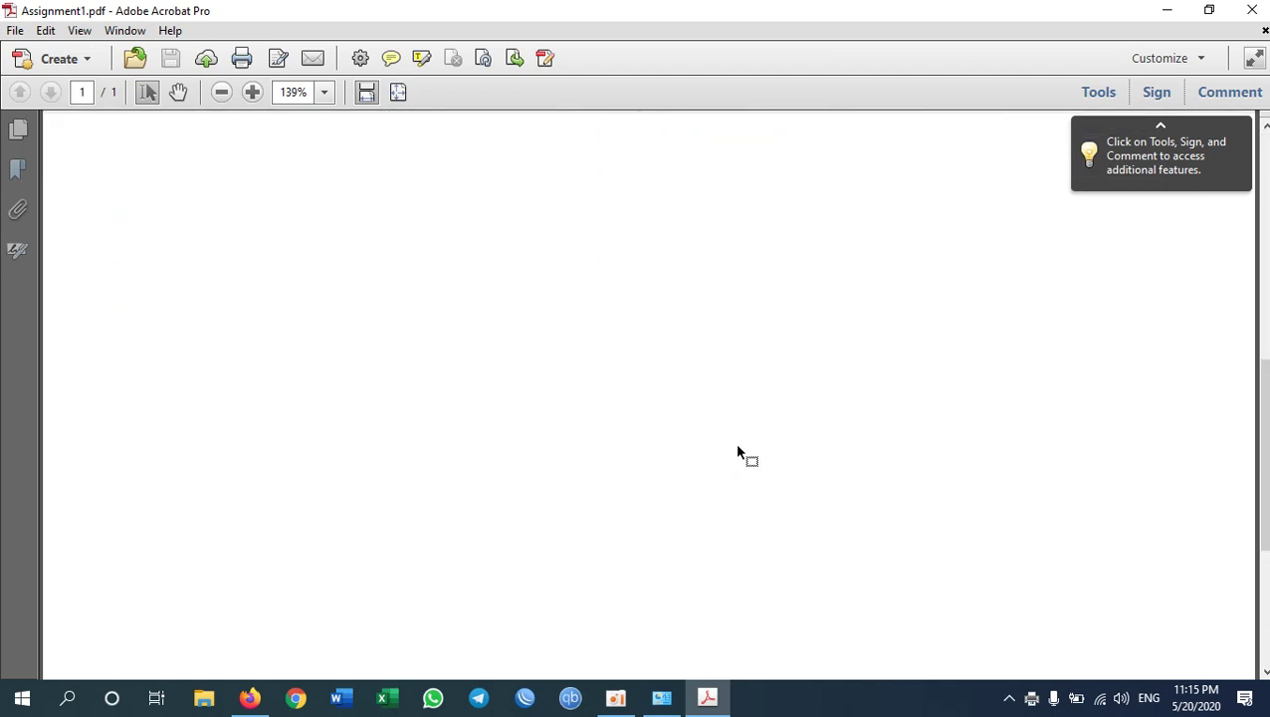
scroll(738, 450, up, 2)
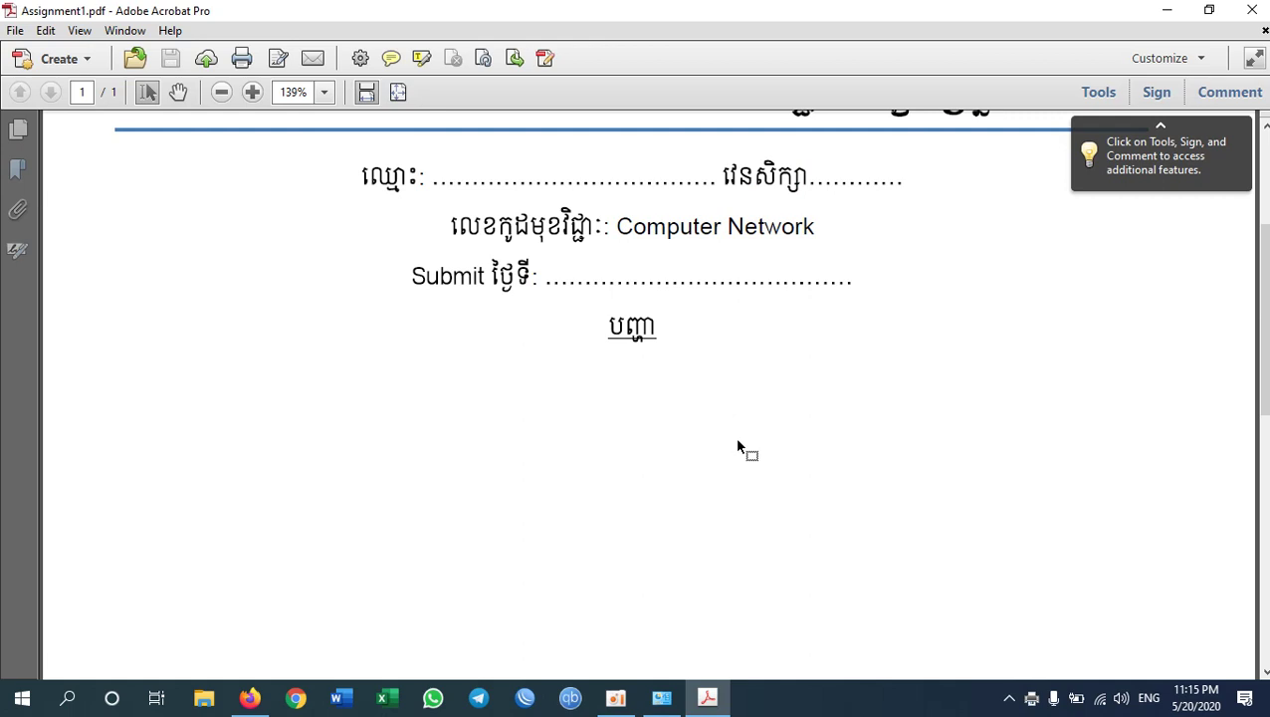
scroll(398, 219, up, 4)
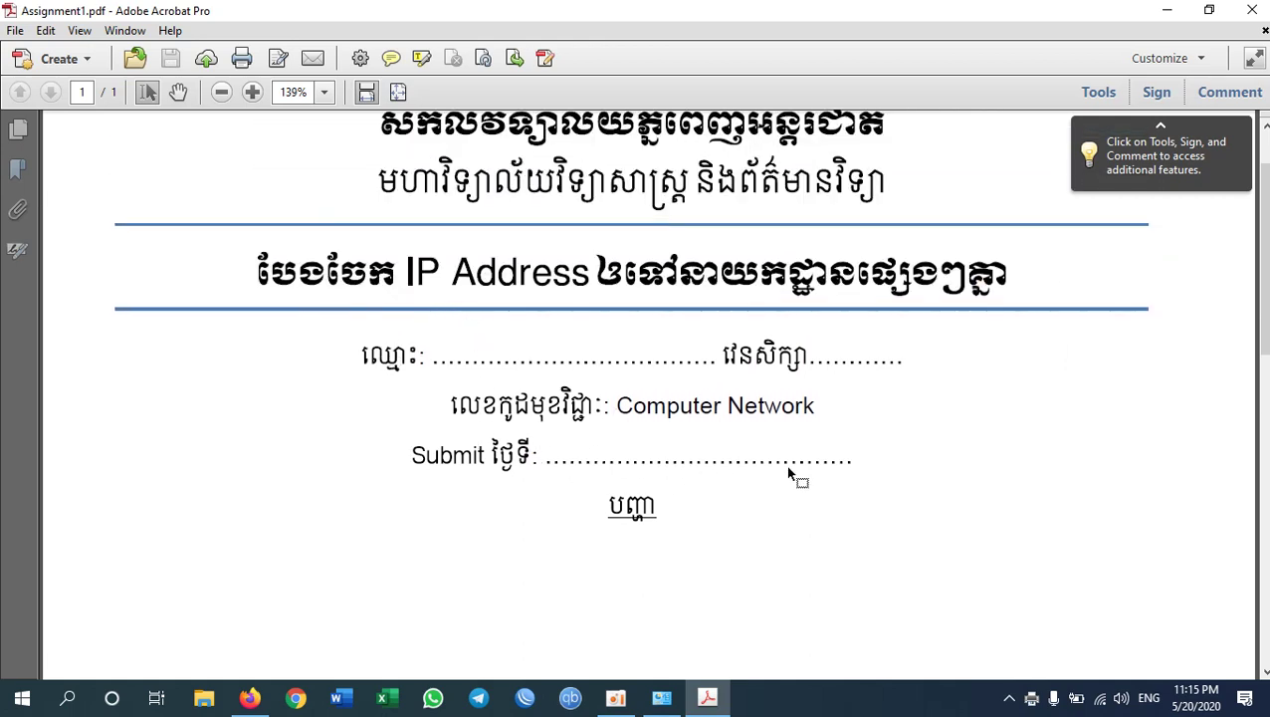
scroll(349, 185, up, 1)
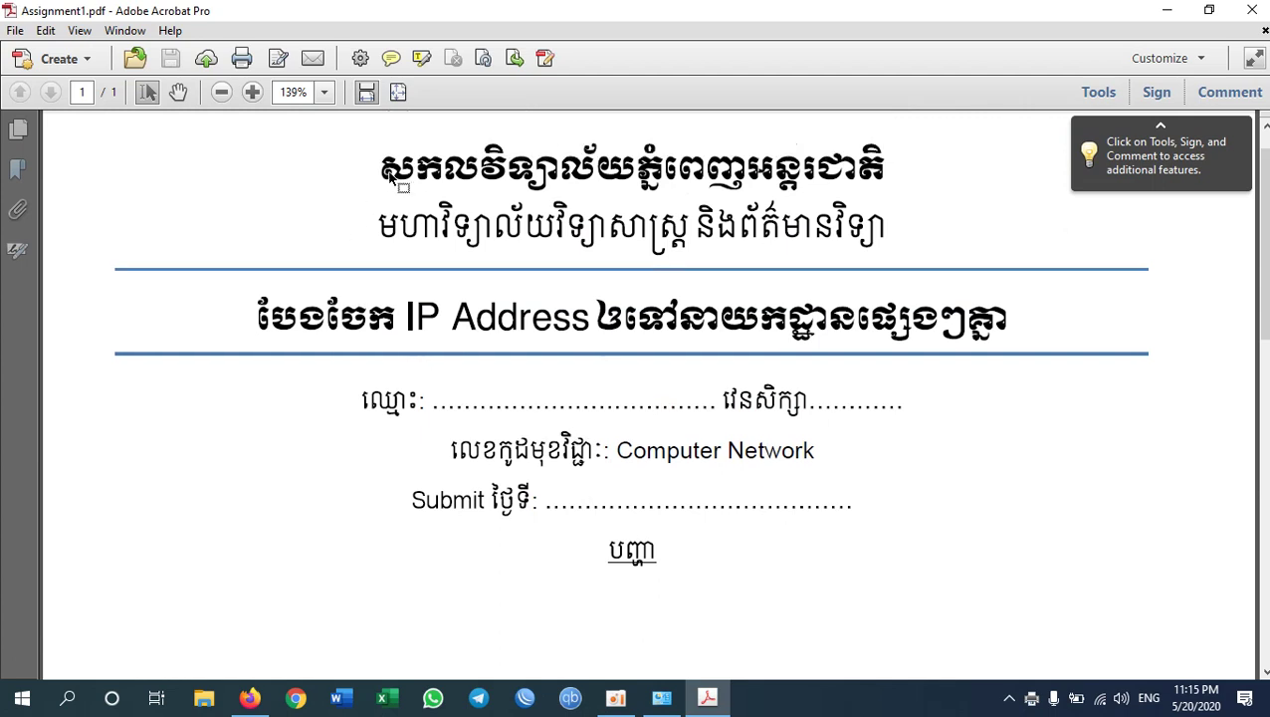
drag(385, 157, 883, 572)
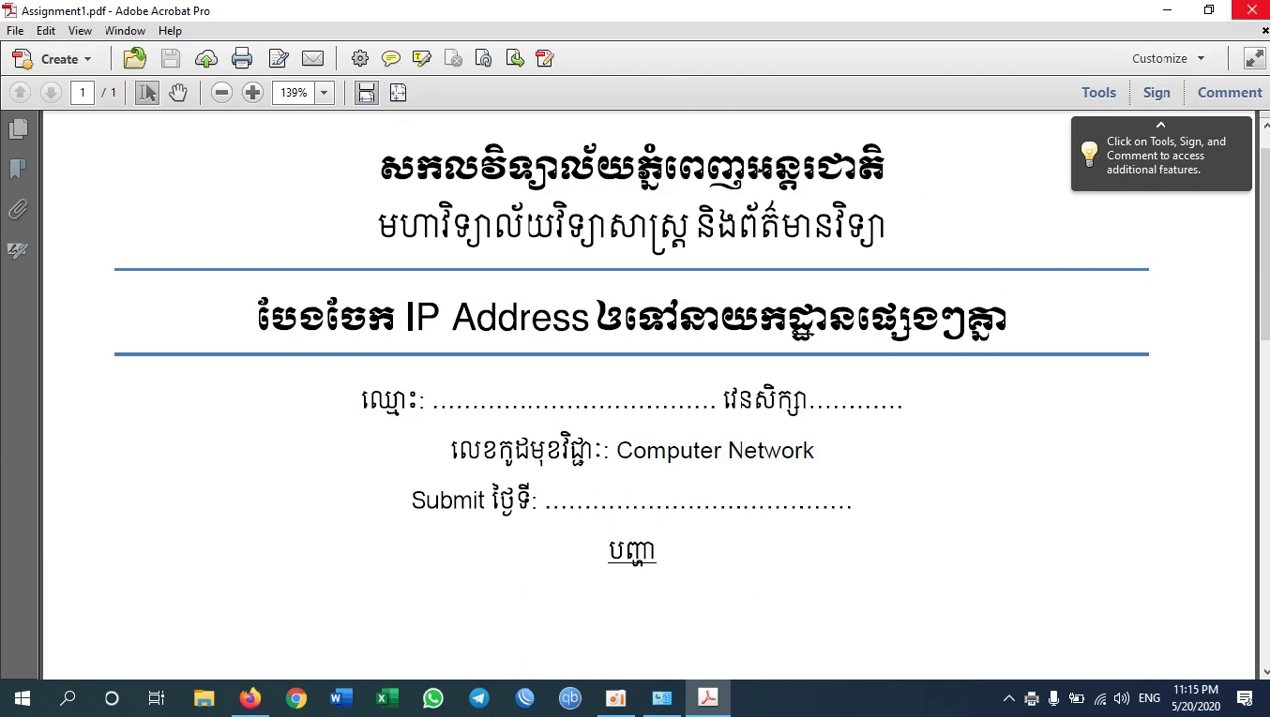
click(1252, 10)
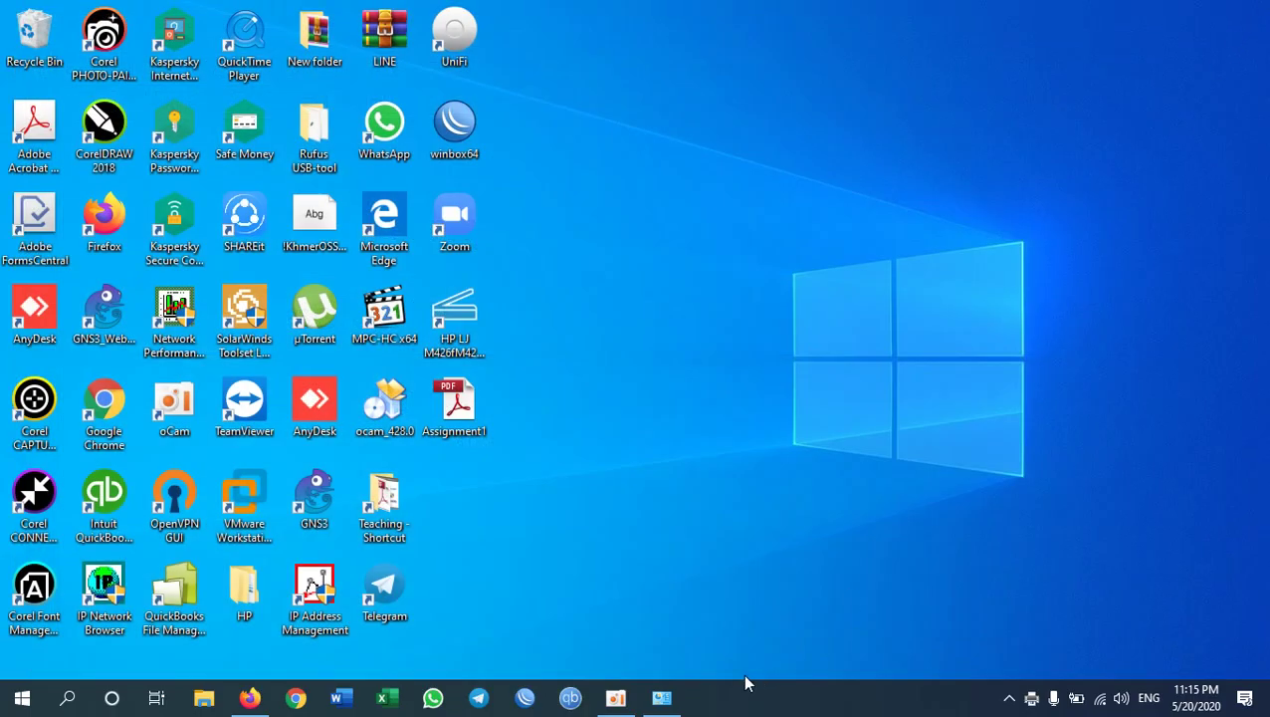
Step: Return to Firefox, close the printed PDF and its preview, and open the full assignment page of Assignment1
mouse_move(607, 703)
click(251, 701)
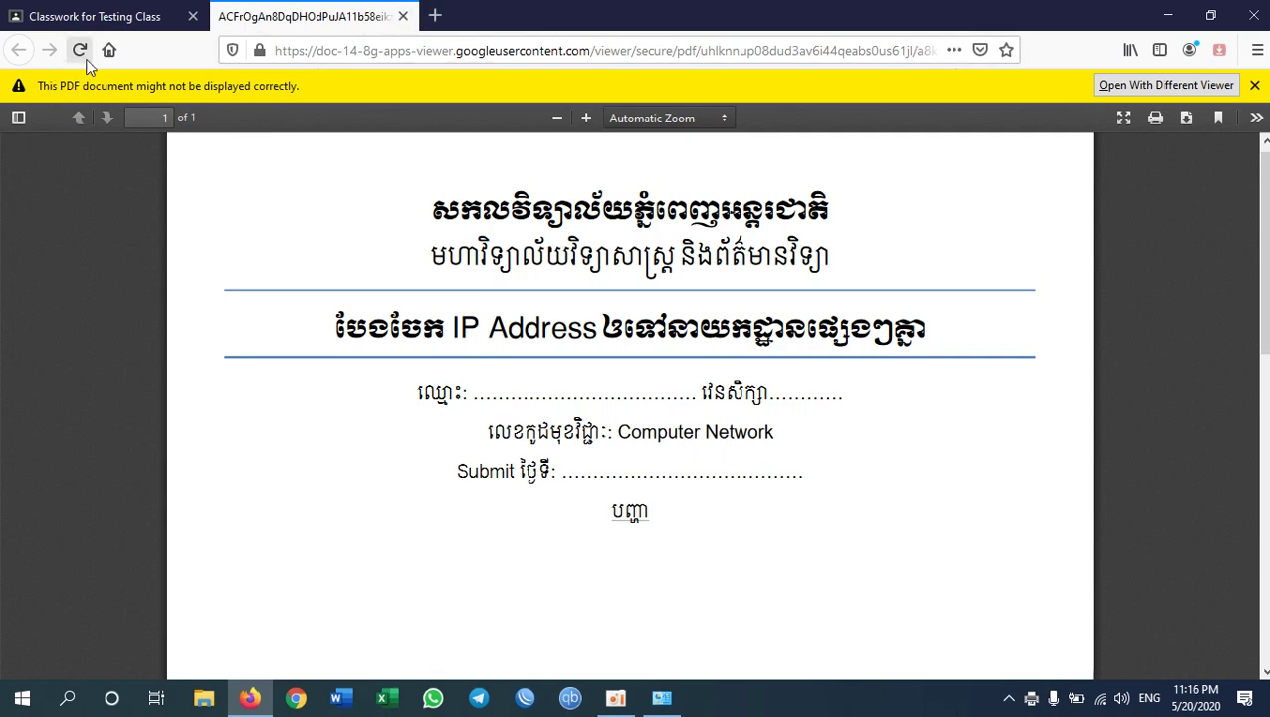
click(404, 16)
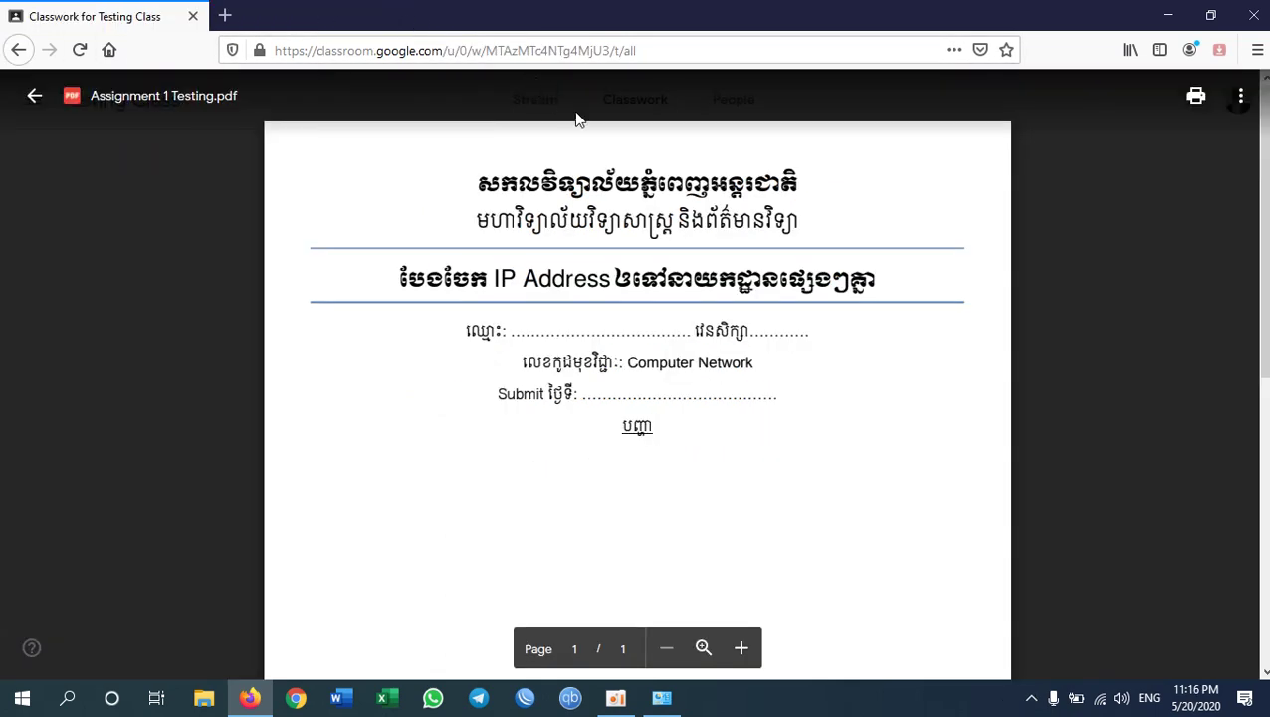
click(34, 95)
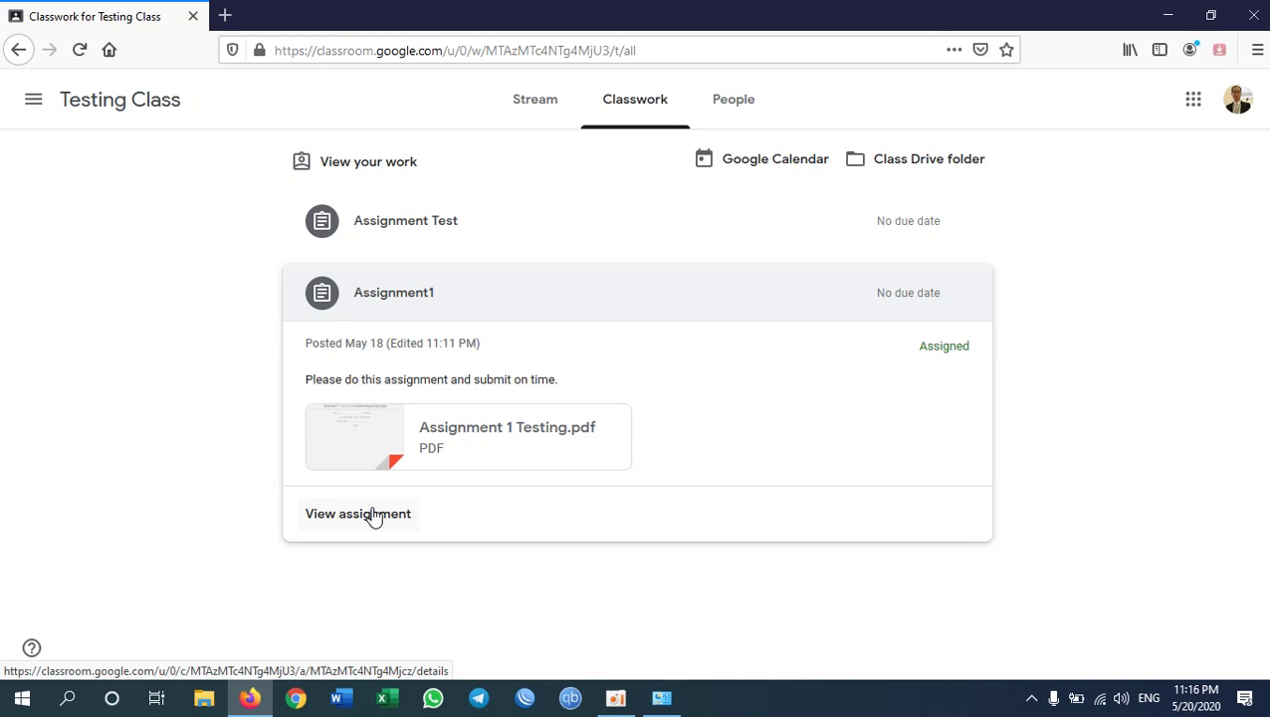
click(345, 518)
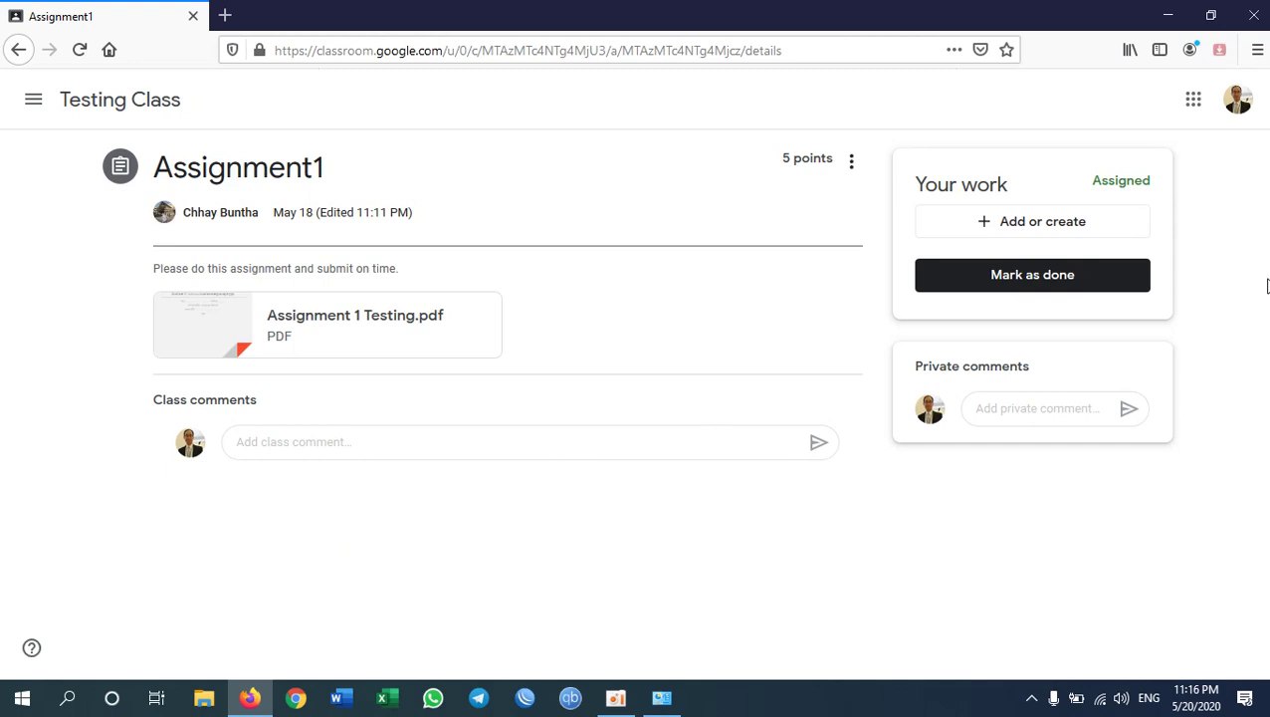
Step: Upload the PDF file Assignment 1 Testing Answer from the Documents folder as an attachment to your work
click(1041, 229)
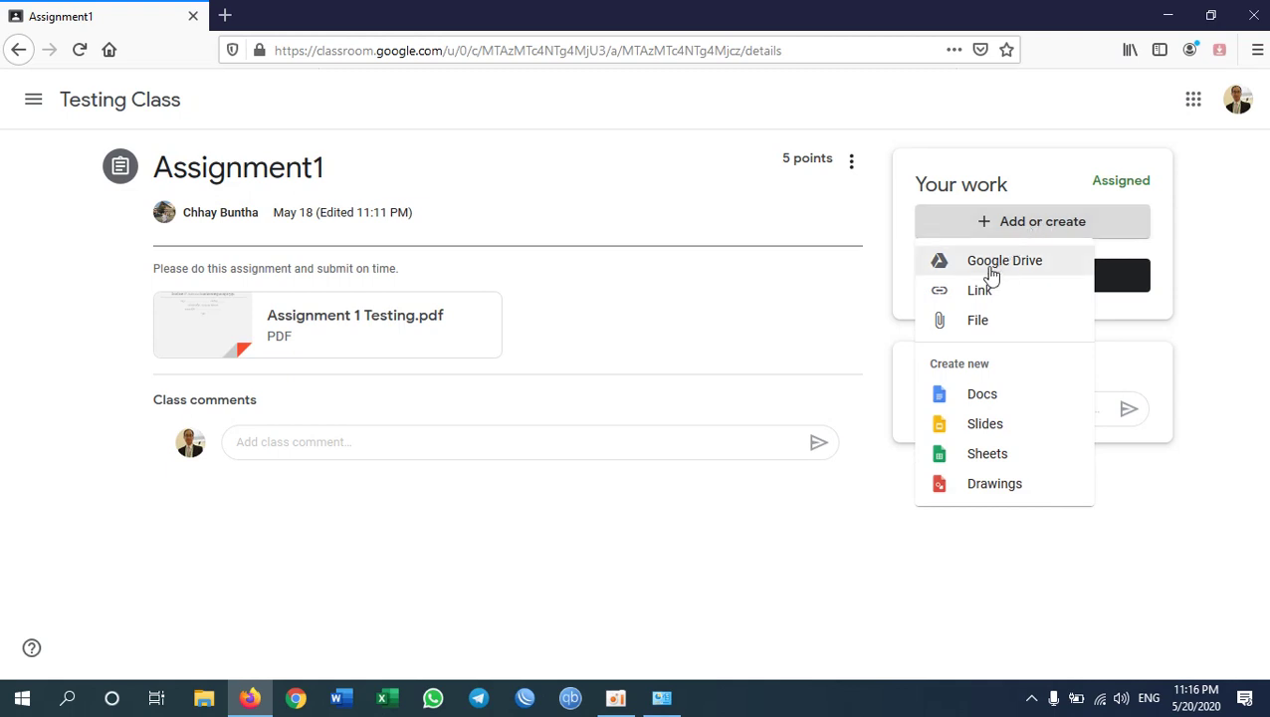
click(995, 328)
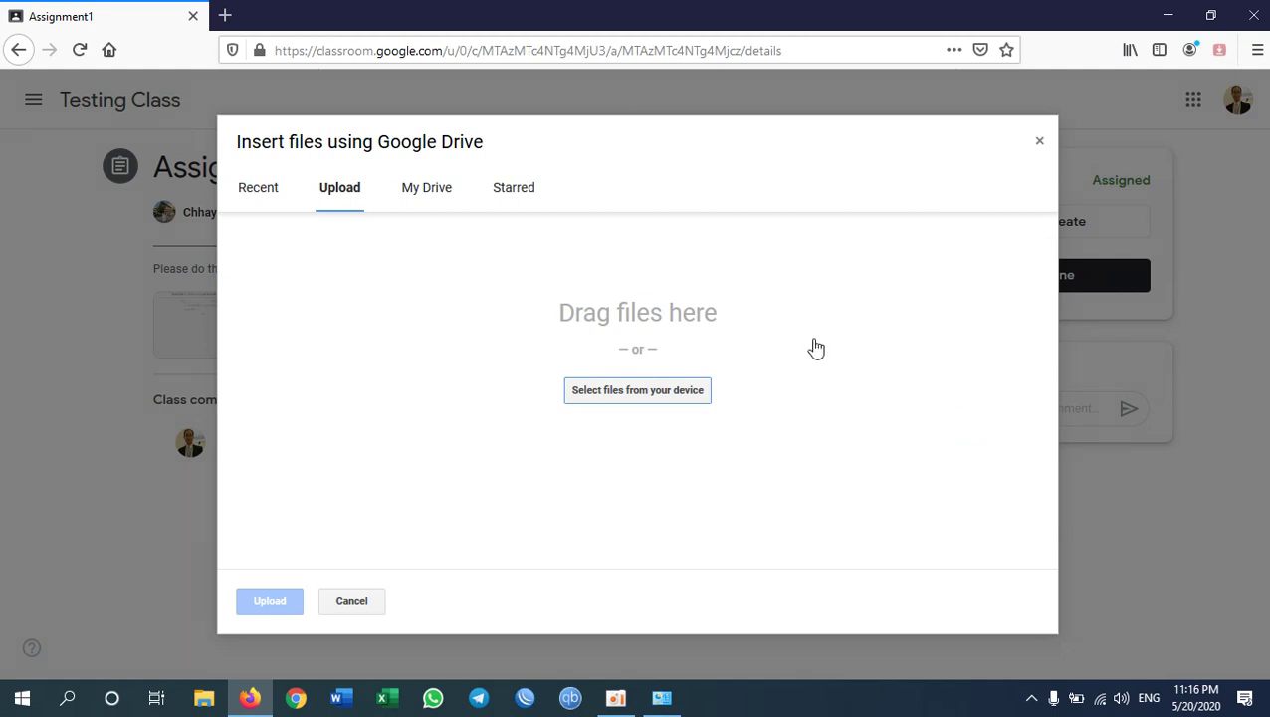
click(636, 391)
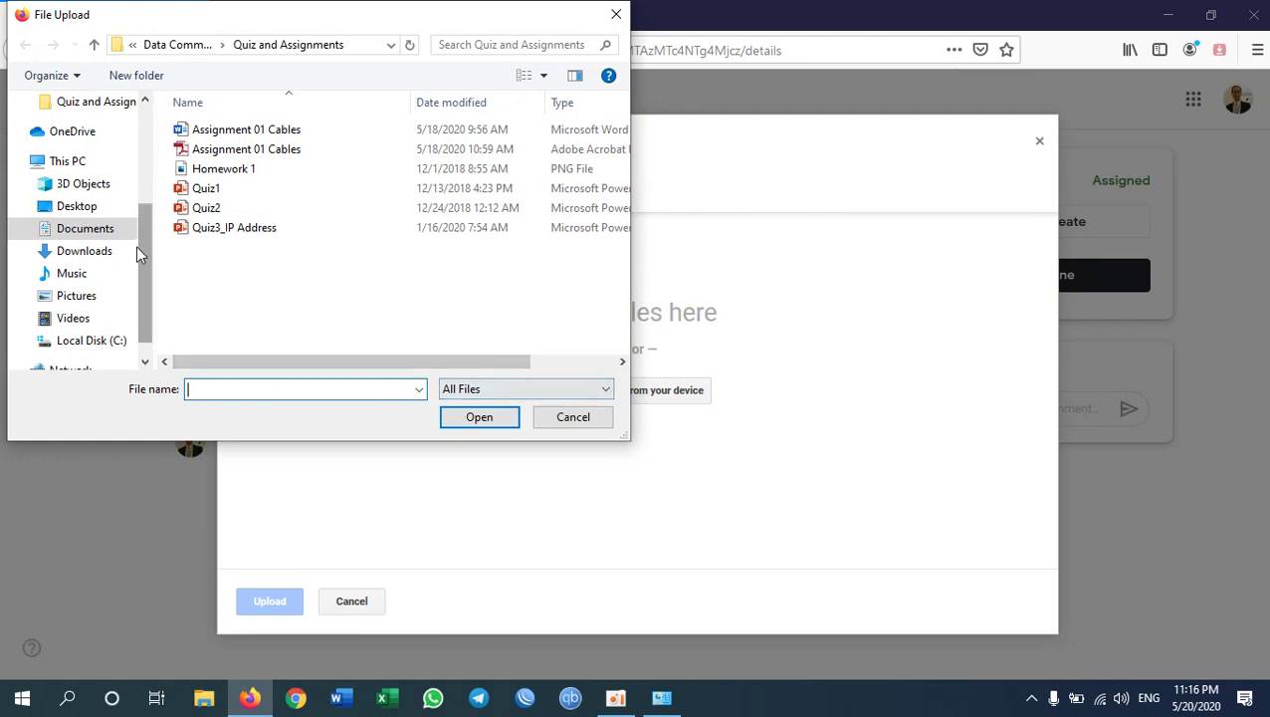
click(85, 230)
drag(622, 146, 617, 217)
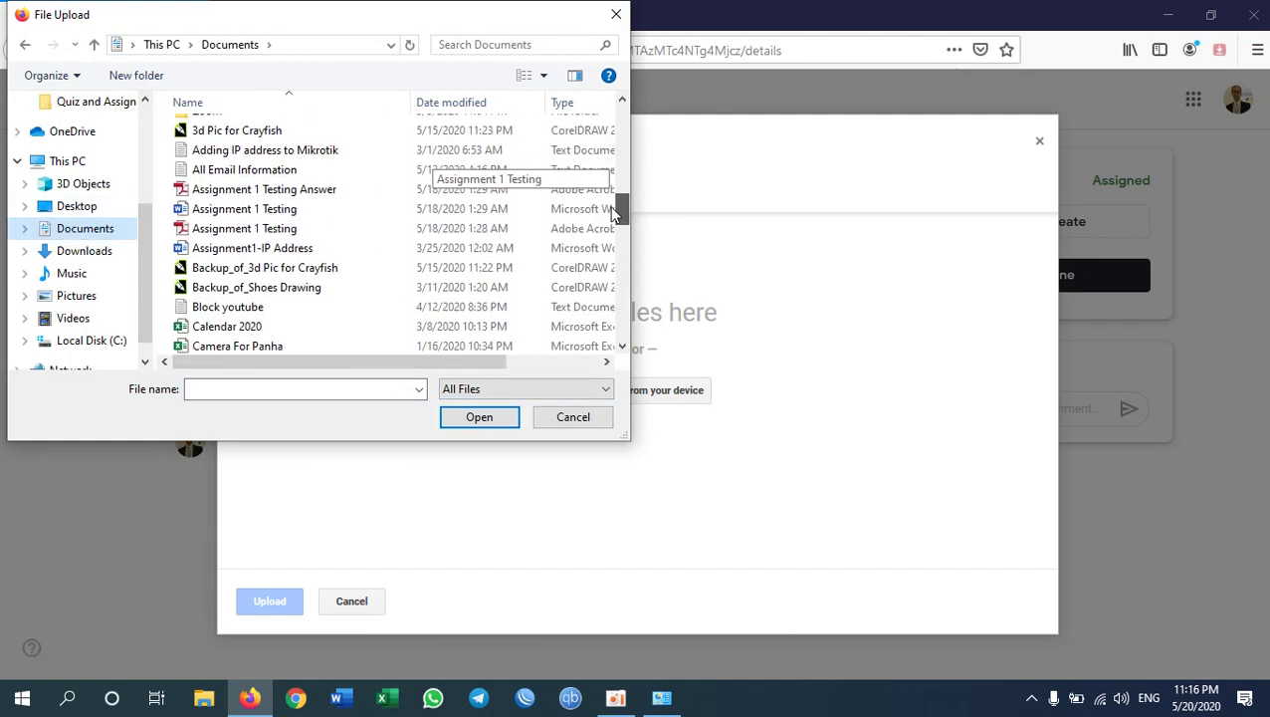
click(290, 195)
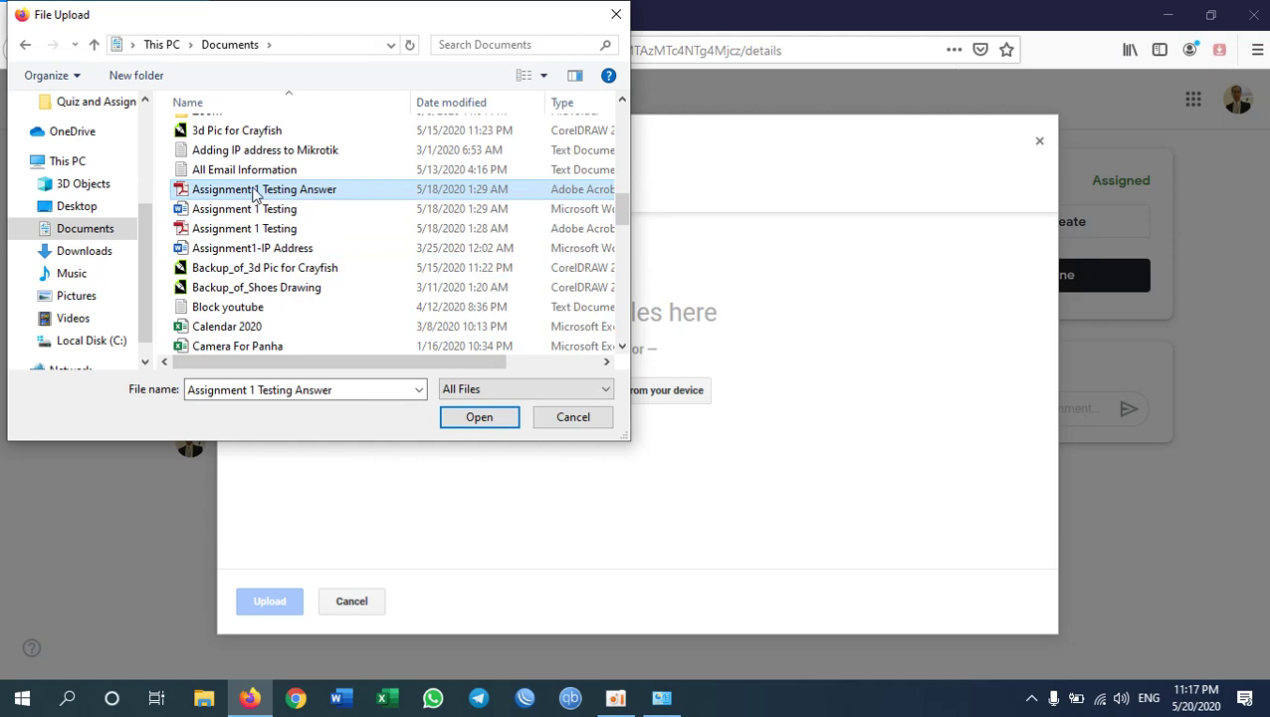
click(492, 424)
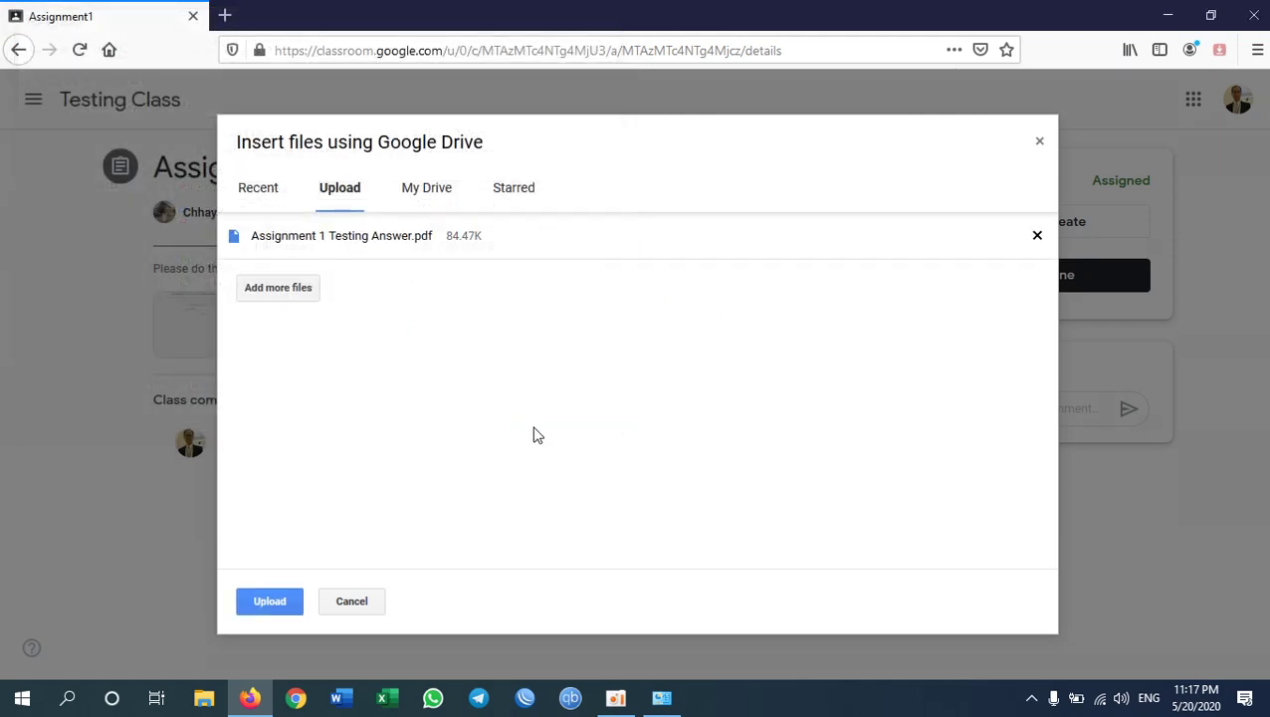
click(270, 601)
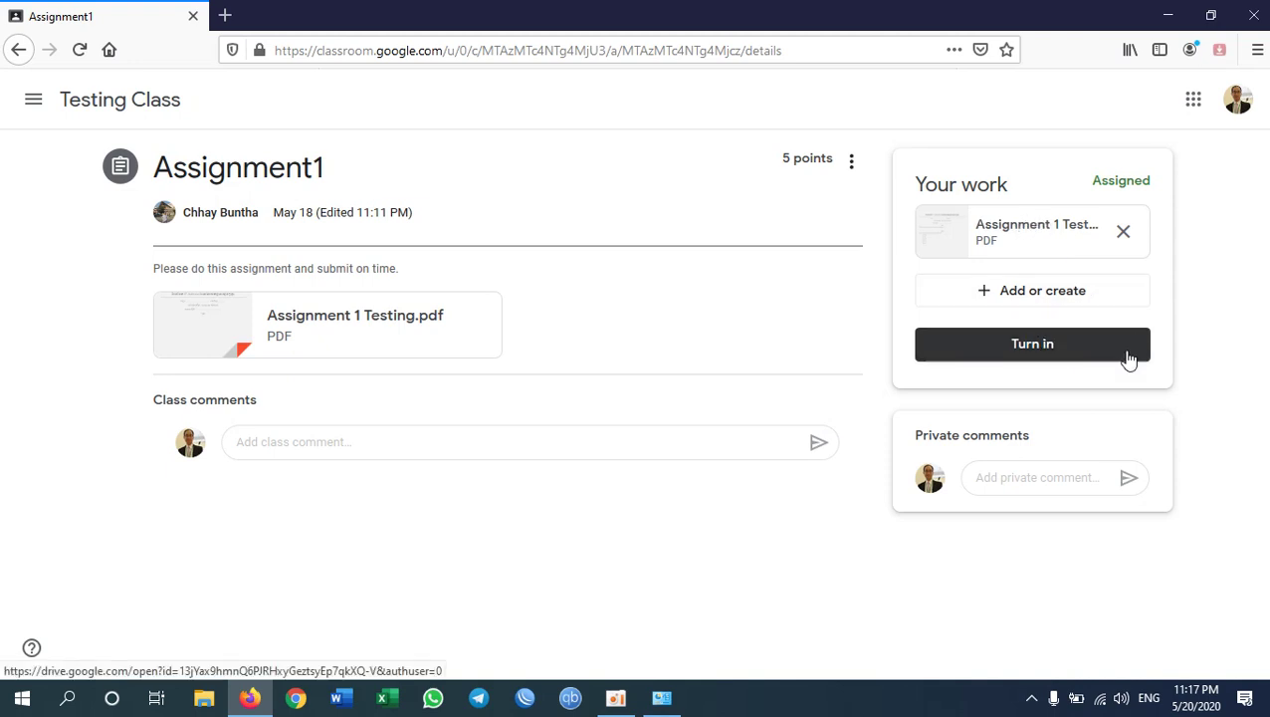
Step: Turn in the attached answer for Assignment1 and confirm the submission
click(1036, 349)
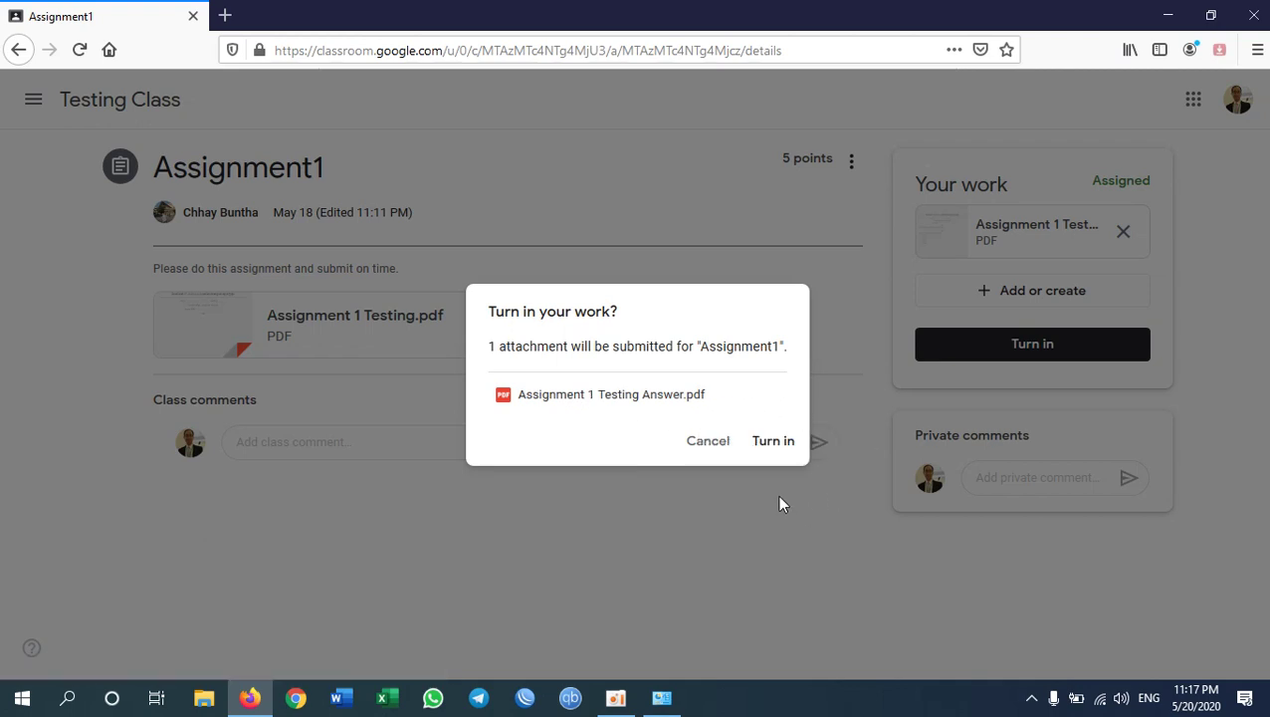
click(786, 445)
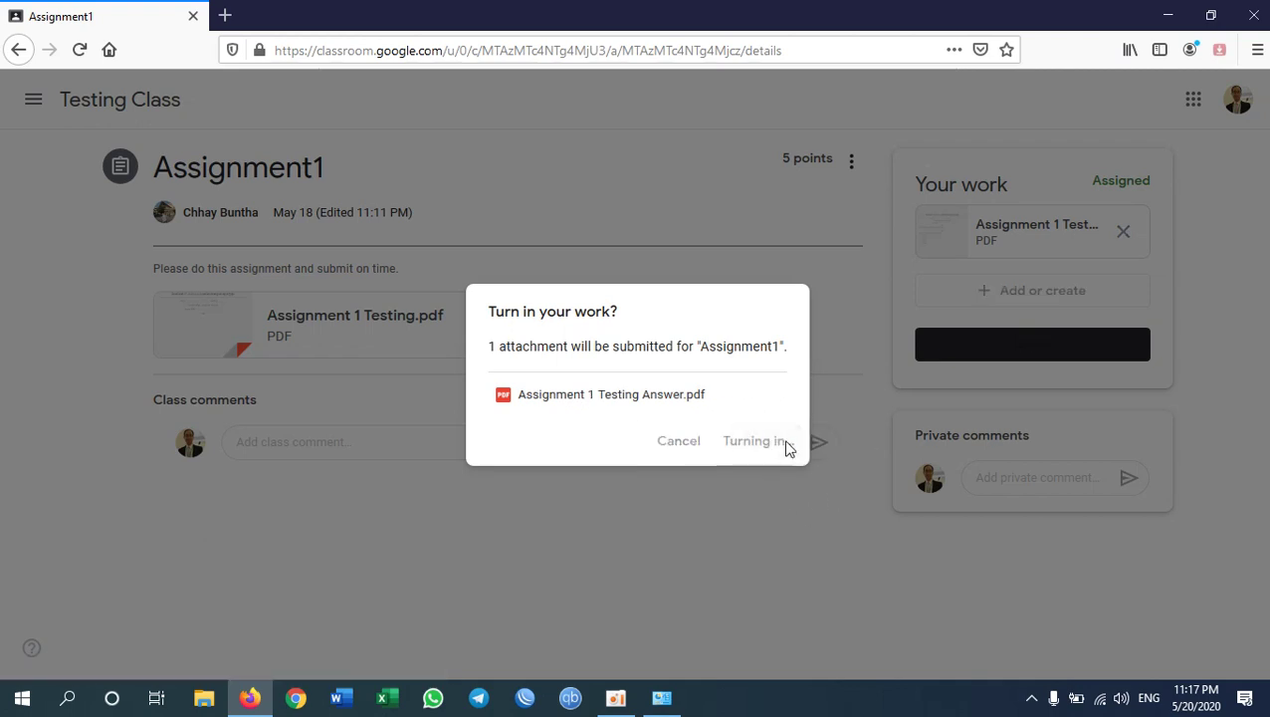